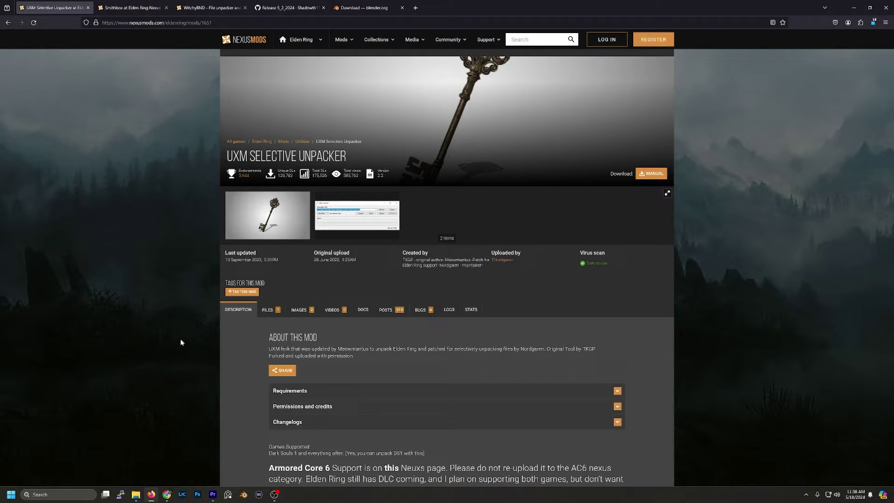
Step: Review the download pages for UXM Selective Unpacker, Smithbox, WitchyBND, Aqua-Toolset release 5_2_2024 and Blender
{"action": "left_click", "coordinate": [268, 310]}
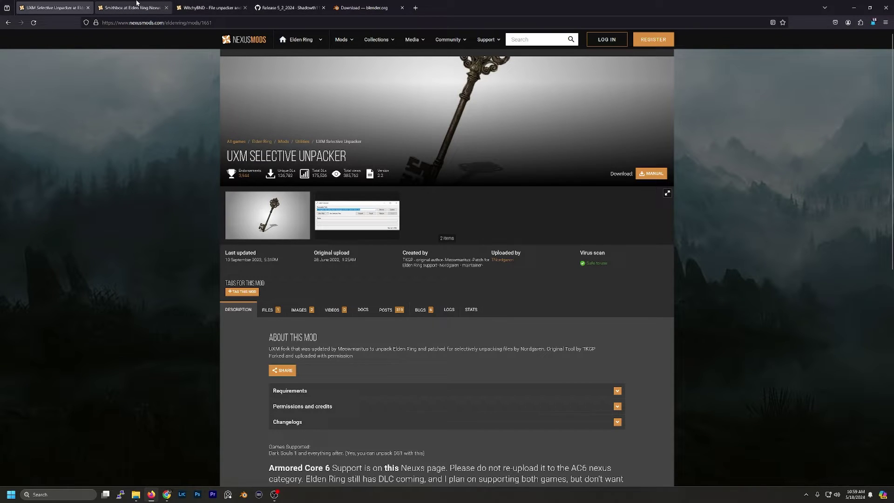
{"action": "left_click", "coordinate": [137, 4]}
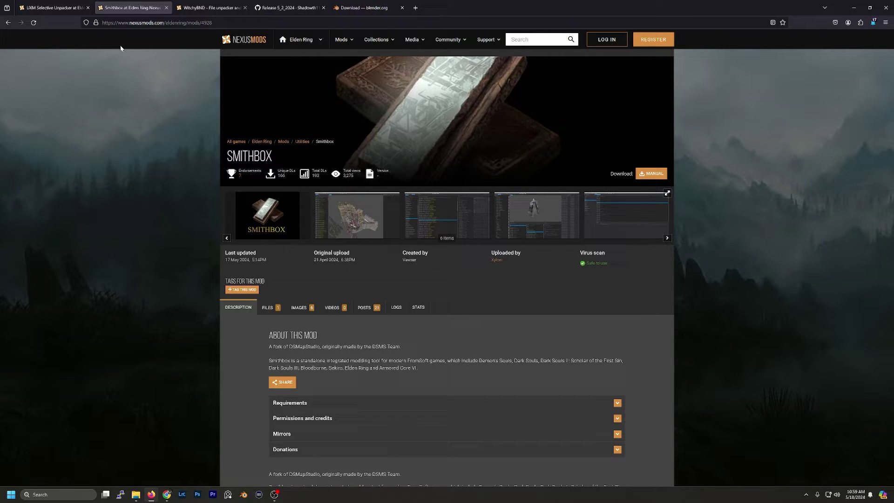
{"action": "key", "text": "ctrl+Tab"}
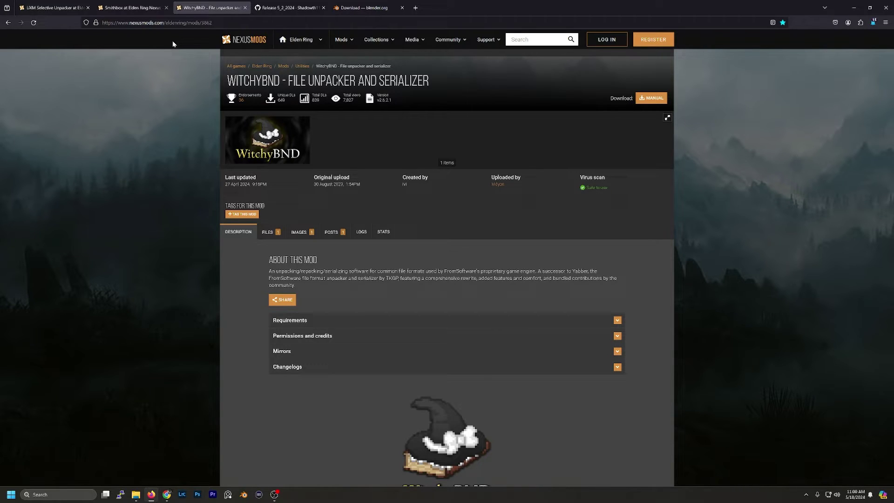
{"action": "key", "text": "ctrl+Tab"}
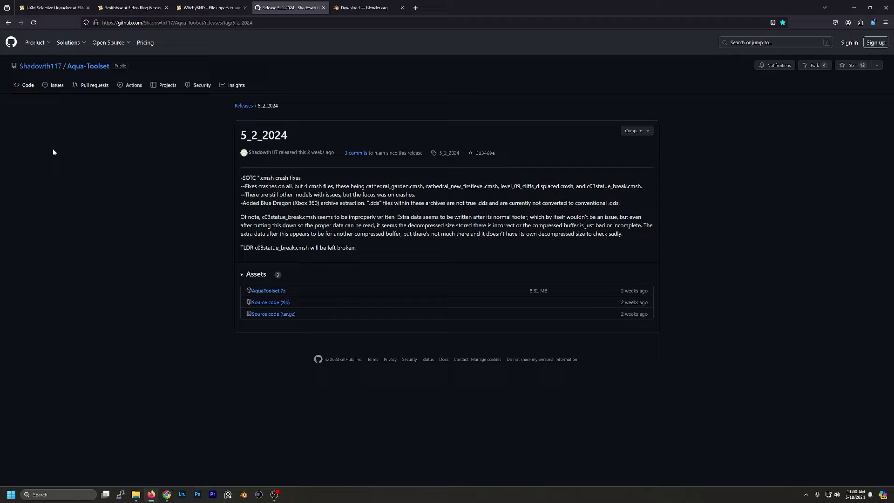
{"action": "key", "text": "ctrl+Tab"}
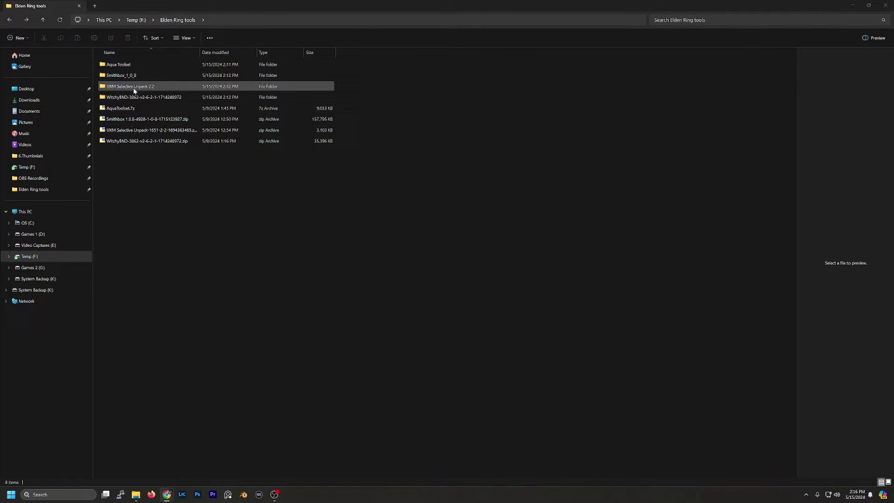
Step: Launch UXM Selective Unpack from its folder in Elden Ring tools, unpack the game files for eldenring.exe and close it
{"action": "double_click", "coordinate": [143, 89]}
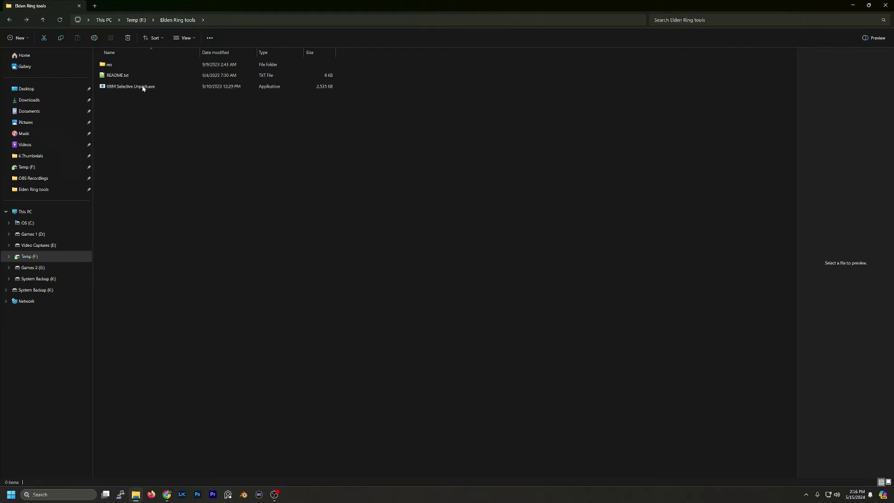
{"action": "double_click", "coordinate": [138, 88]}
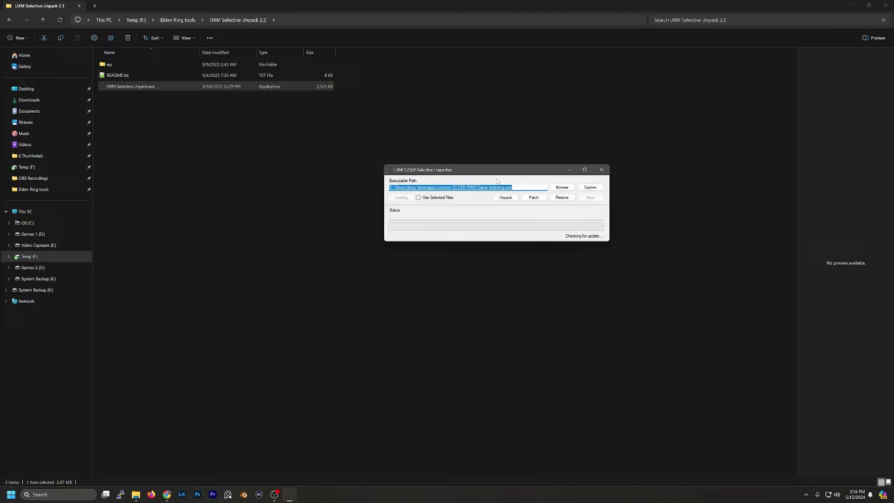
{"action": "left_click_drag", "start_coordinate": [472, 174], "coordinate": [399, 153]}
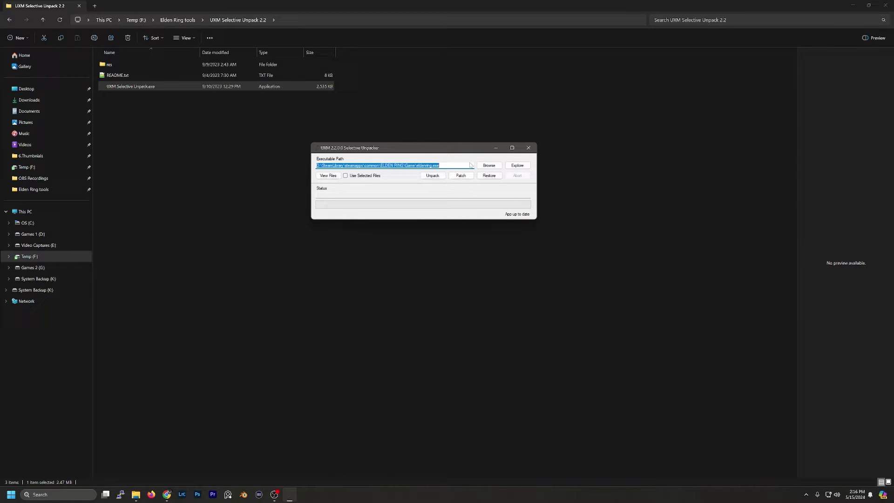
{"action": "left_click", "coordinate": [489, 166]}
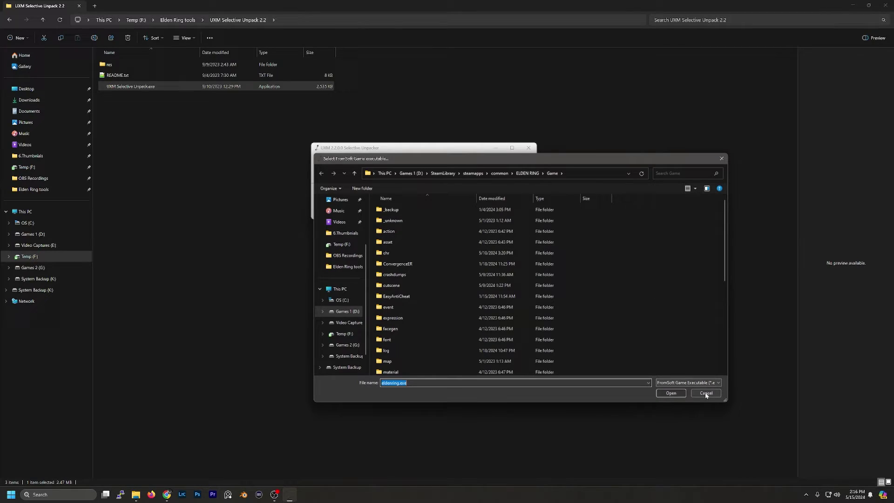
{"action": "left_click", "coordinate": [707, 392]}
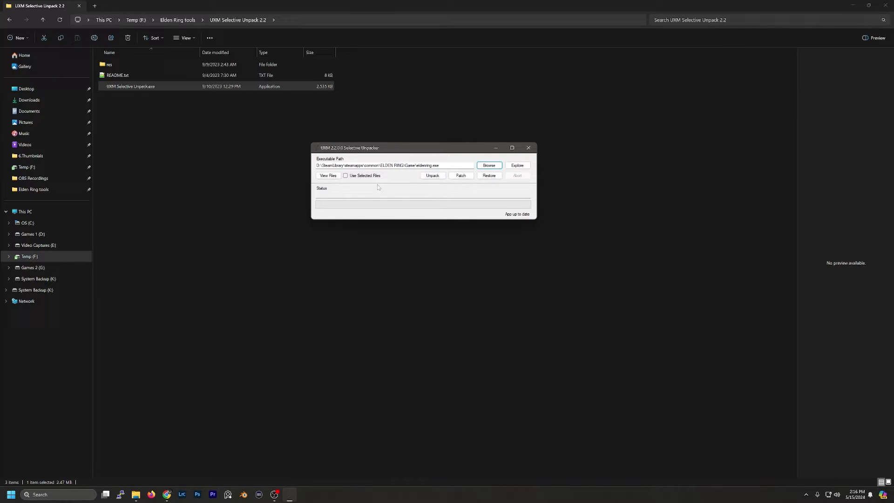
{"action": "left_click", "coordinate": [439, 177]}
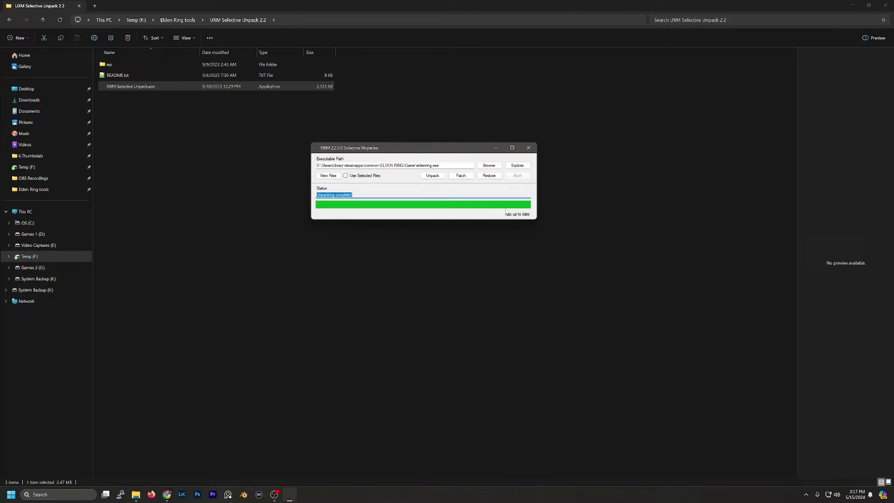
{"action": "left_click", "coordinate": [533, 147]}
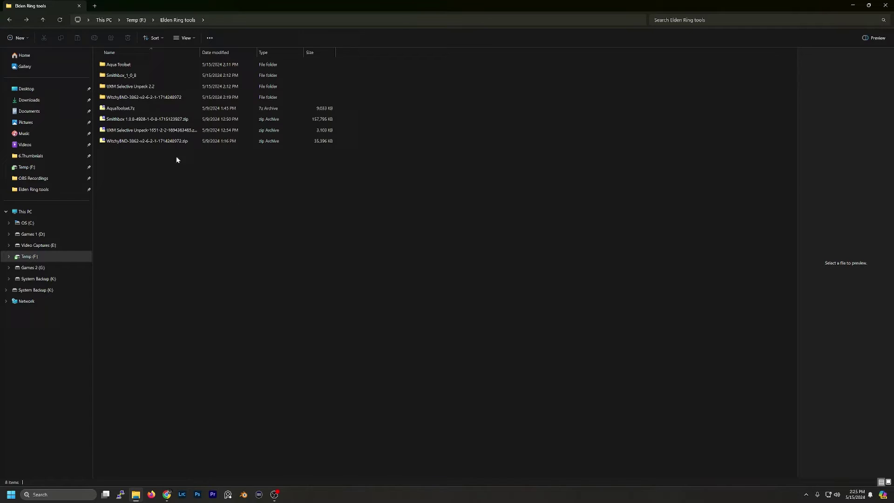
Step: Run WitchyBND.exe from its folder in Elden Ring tools, view its configuration menu and close it
{"action": "double_click", "coordinate": [159, 97]}
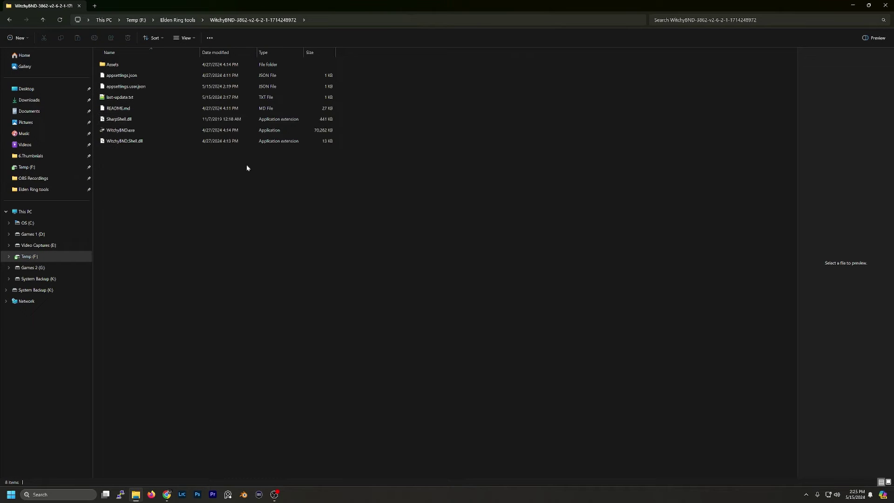
{"action": "double_click", "coordinate": [132, 133]}
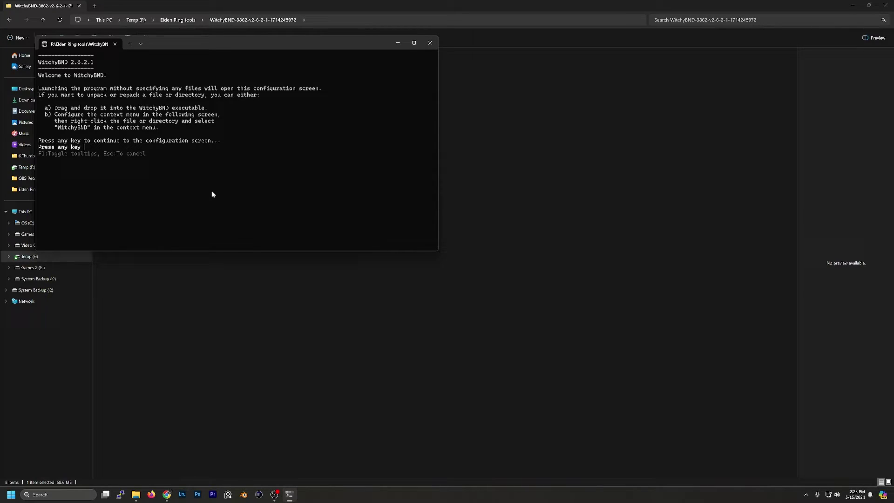
{"action": "key", "text": "Return"}
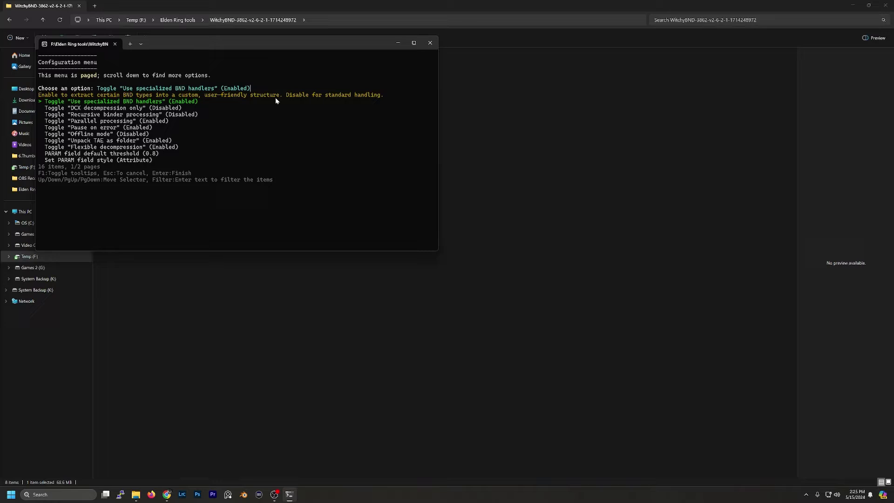
{"action": "left_click", "coordinate": [430, 43]}
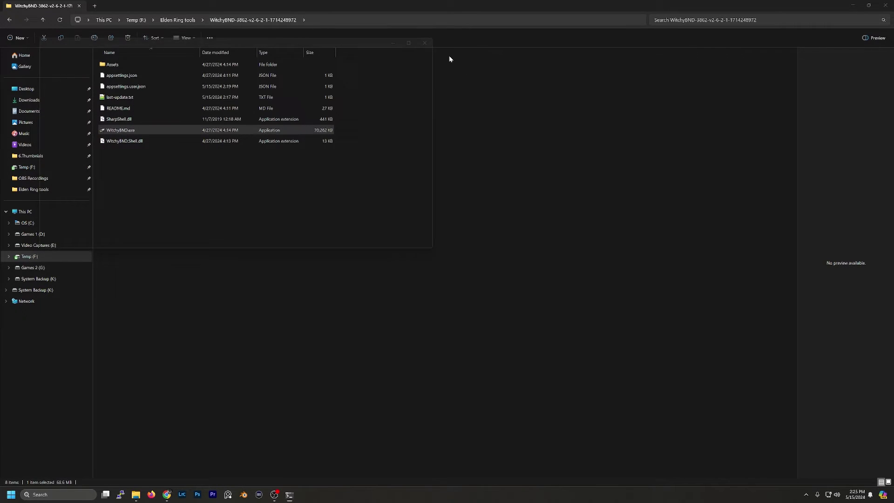
Step: Check the full context options of README.md for the WitchyBND entries
{"action": "left_click", "coordinate": [132, 108]}
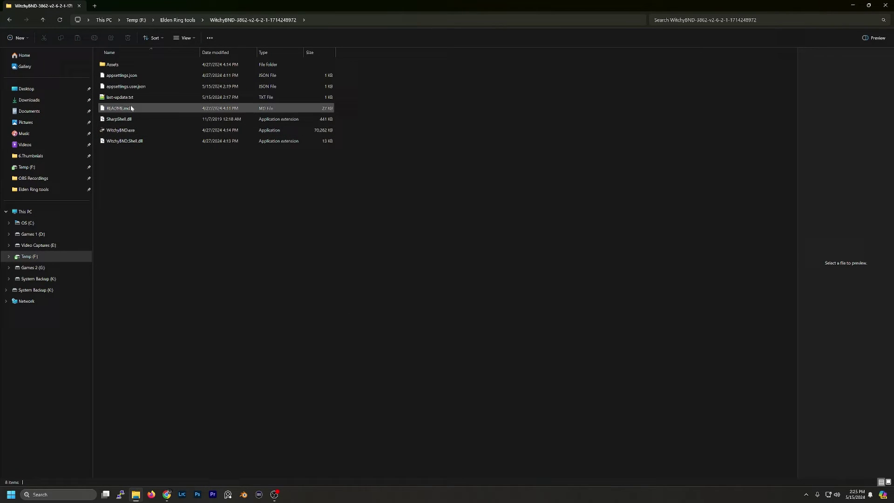
{"action": "right_click", "coordinate": [132, 109]}
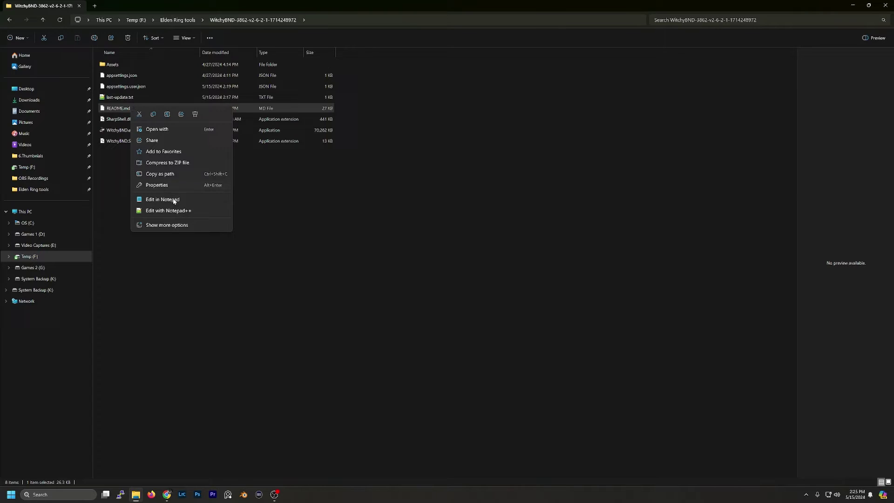
{"action": "left_click", "coordinate": [172, 225]}
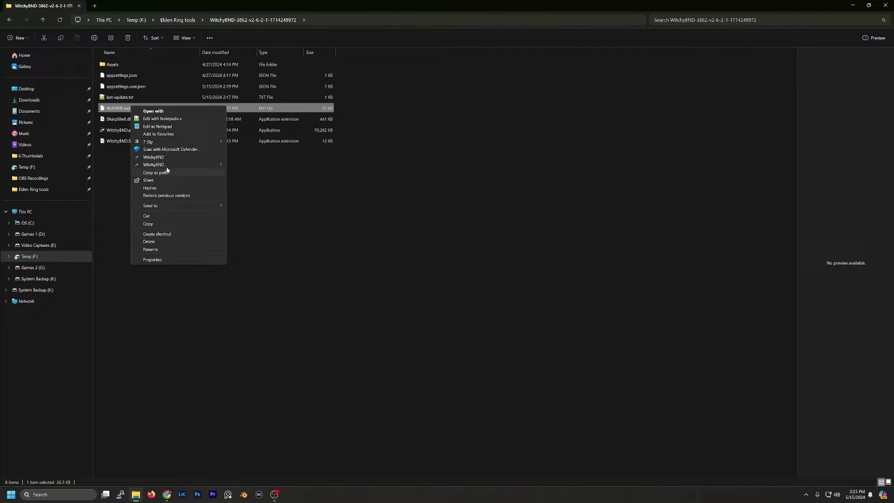
{"action": "mouse_move", "coordinate": [163, 167]}
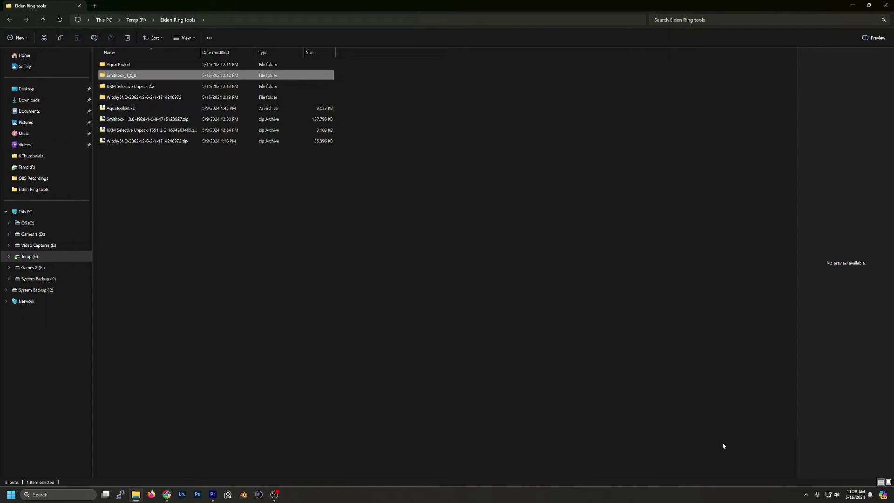
Step: Launch Smithbox from the Smithbox_1_0_8 folder and switch to the Model Editor
{"action": "double_click", "coordinate": [147, 76]}
{"action": "left_click", "coordinate": [127, 66]}
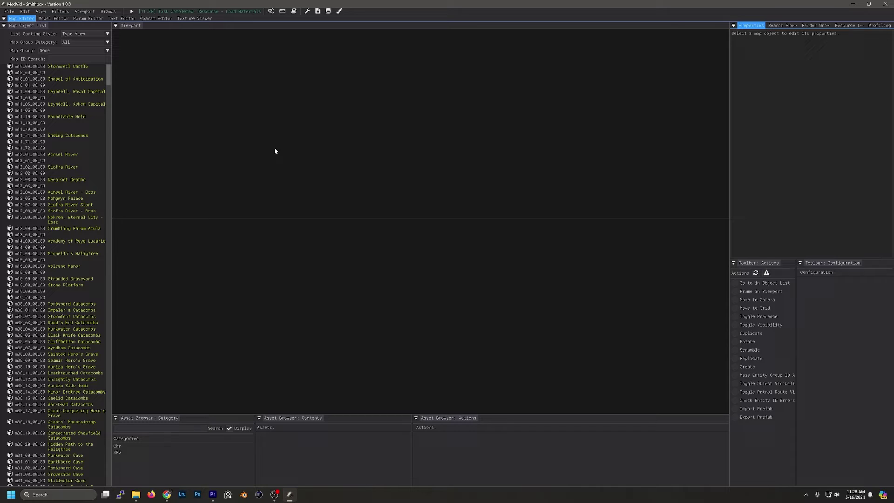
{"action": "left_click", "coordinate": [53, 19]}
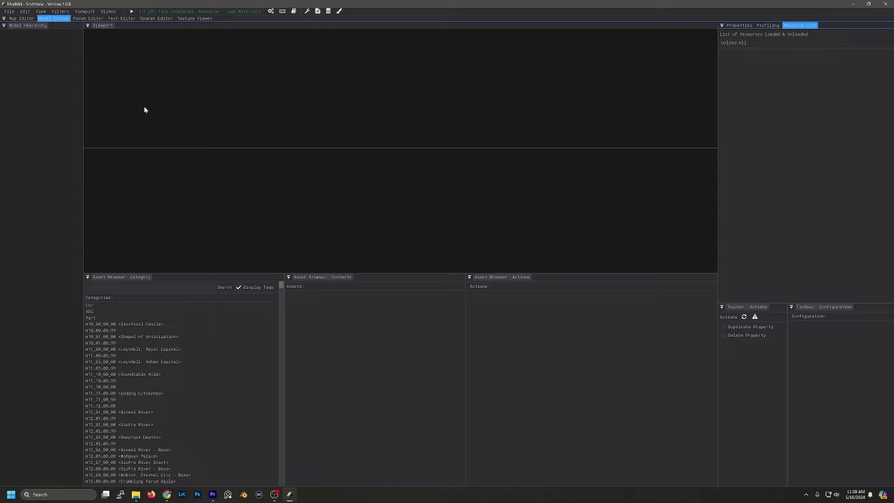
Step: Create a new project named ModVid in the F:\ModVid directory, with the Elden Ring executable and row name import enabled
{"action": "left_click", "coordinate": [11, 13]}
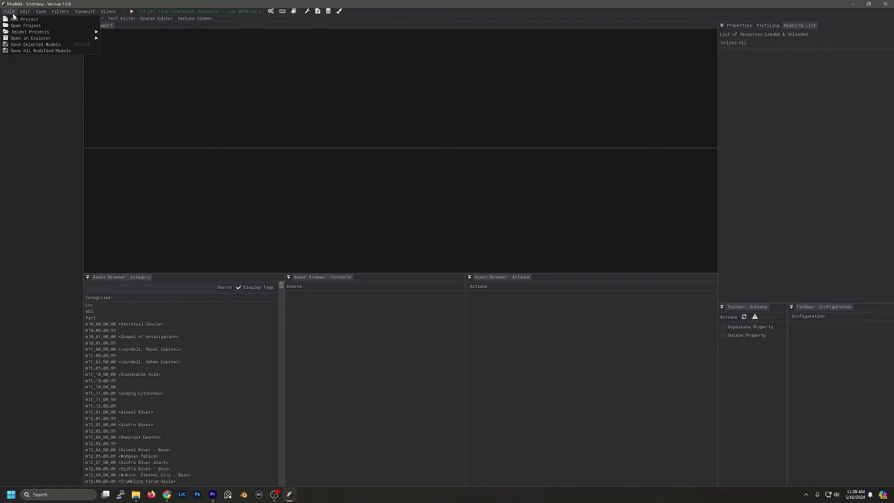
{"action": "left_click", "coordinate": [21, 19]}
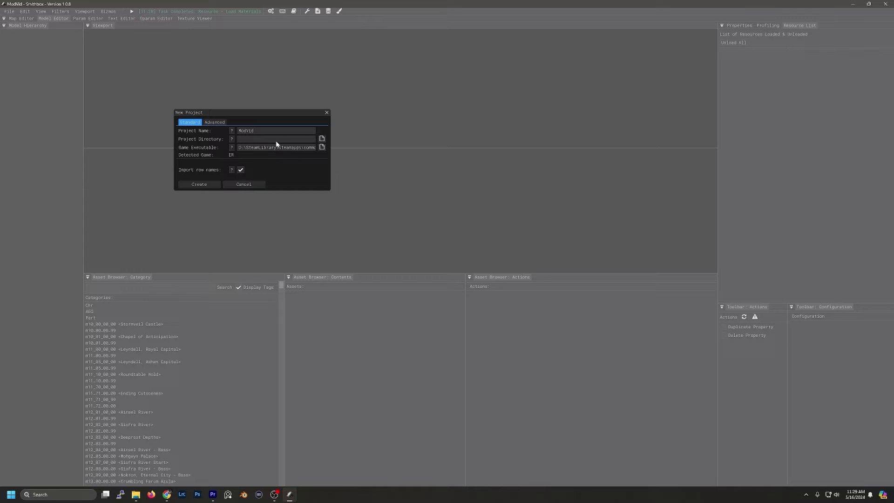
{"action": "left_click", "coordinate": [322, 139]}
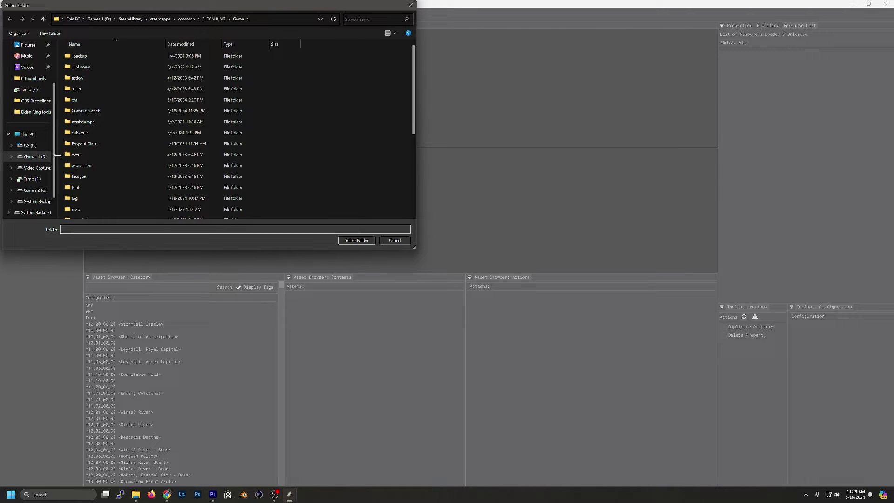
{"action": "left_click", "coordinate": [31, 179]}
{"action": "double_click", "coordinate": [80, 66]}
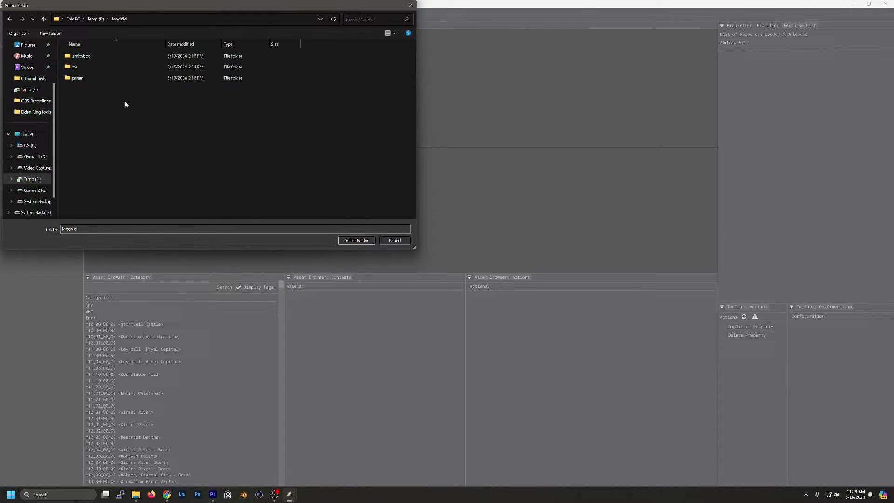
{"action": "left_click", "coordinate": [357, 240]}
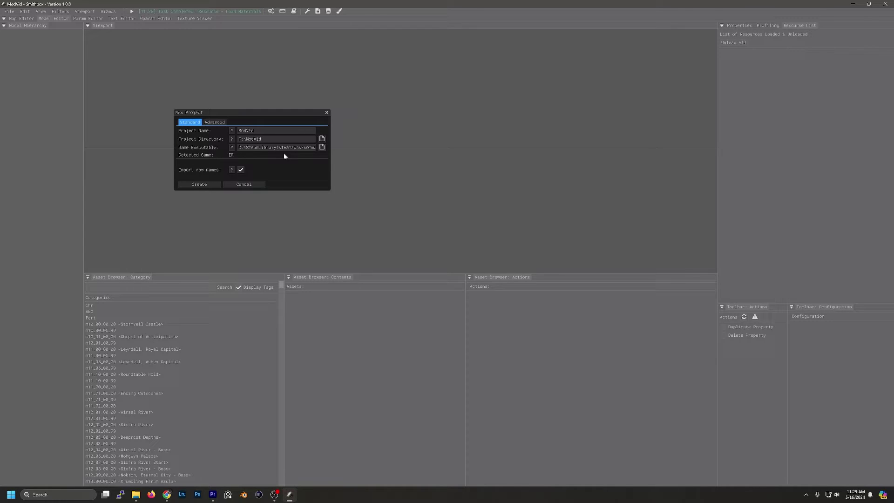
{"action": "left_click", "coordinate": [199, 184]}
{"action": "key", "text": "Return"}
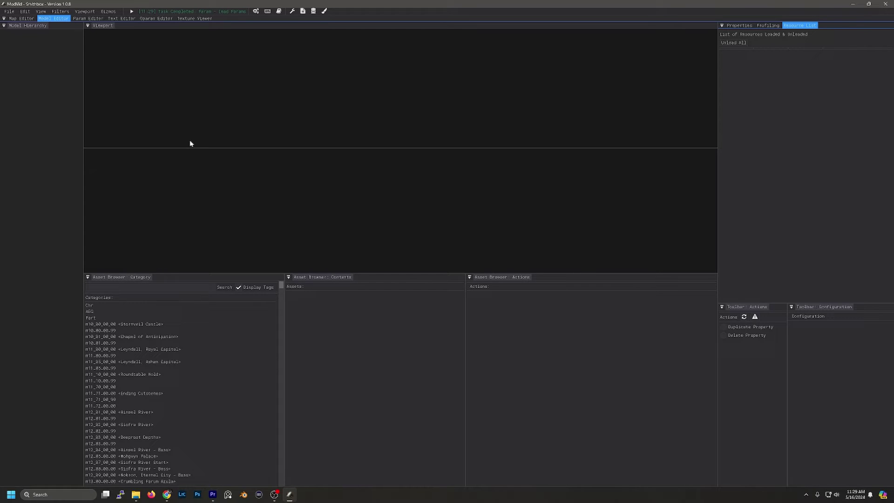
Step: Examine the asset browser's Chr, AEG and Part categories and its list of map categories
{"action": "left_click", "coordinate": [96, 285]}
{"action": "left_click", "coordinate": [317, 282]}
{"action": "left_click", "coordinate": [268, 305]}
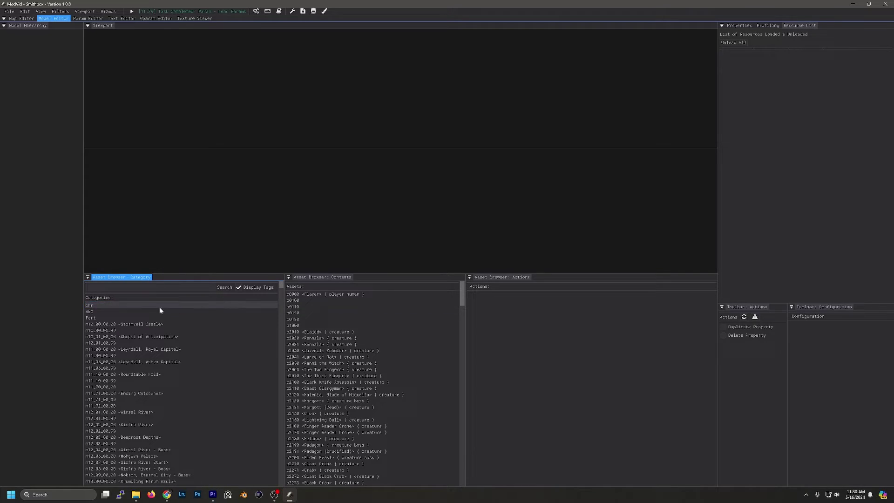
{"action": "left_click", "coordinate": [139, 312]}
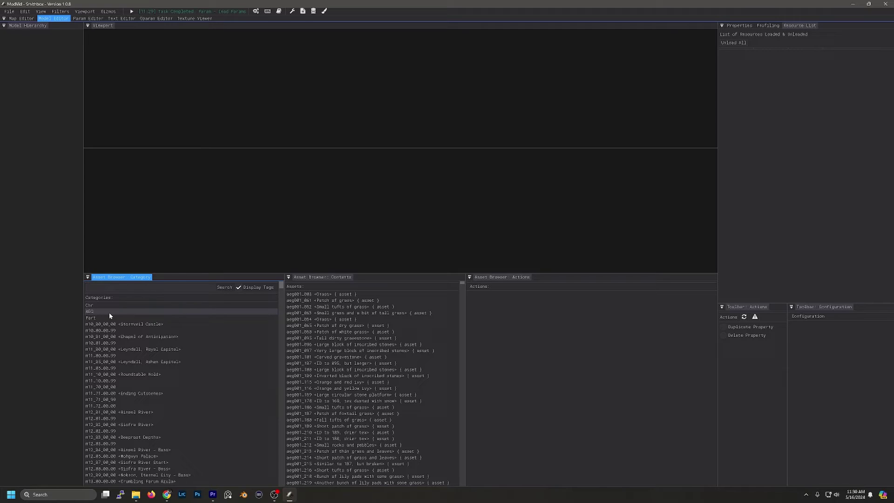
{"action": "left_click", "coordinate": [100, 318]}
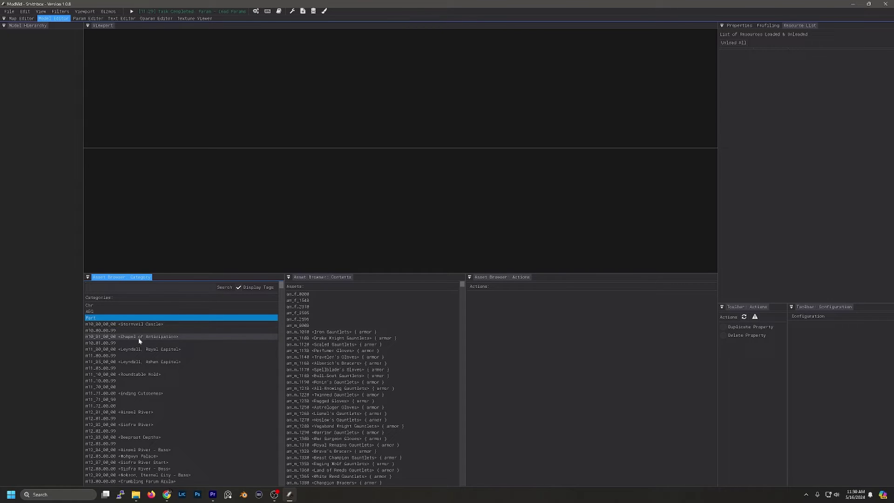
{"action": "scroll", "coordinate": [147, 386], "scroll_direction": "down", "scroll_amount": 3}
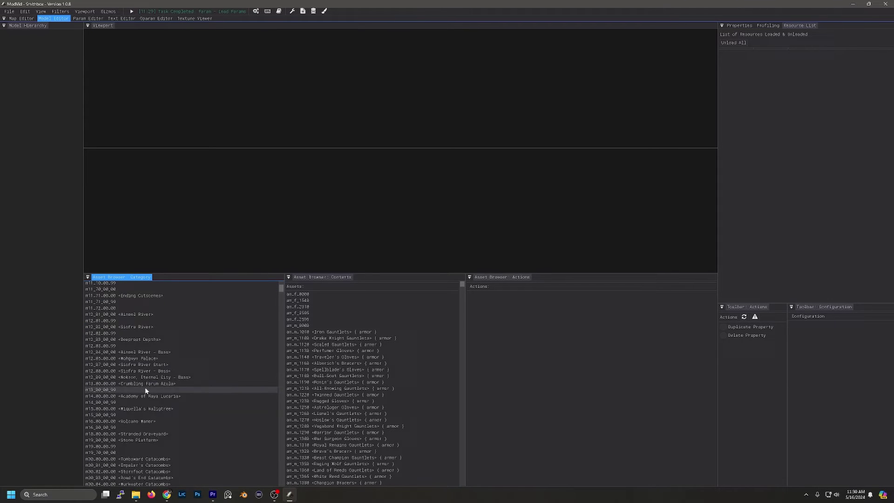
{"action": "scroll", "coordinate": [148, 386], "scroll_direction": "down", "scroll_amount": 4}
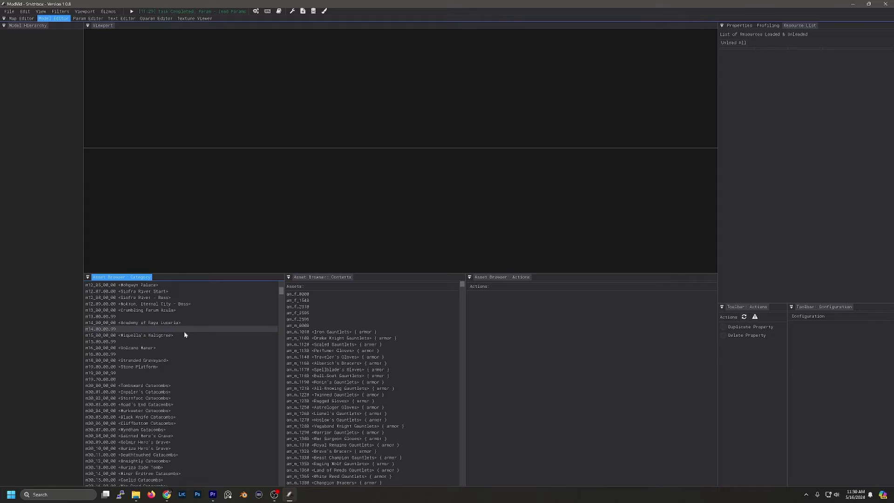
{"action": "scroll", "coordinate": [184, 334], "scroll_direction": "up", "scroll_amount": 7}
Step: Load the c2010 Blaidd creature model from the Chr category, inspect it in the viewport and save it to the project
{"action": "left_click", "coordinate": [144, 306]}
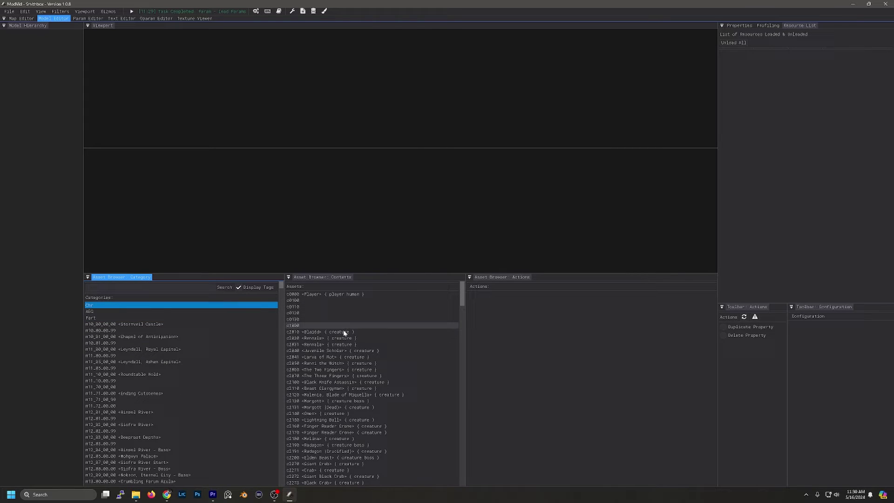
{"action": "left_click", "coordinate": [319, 333]}
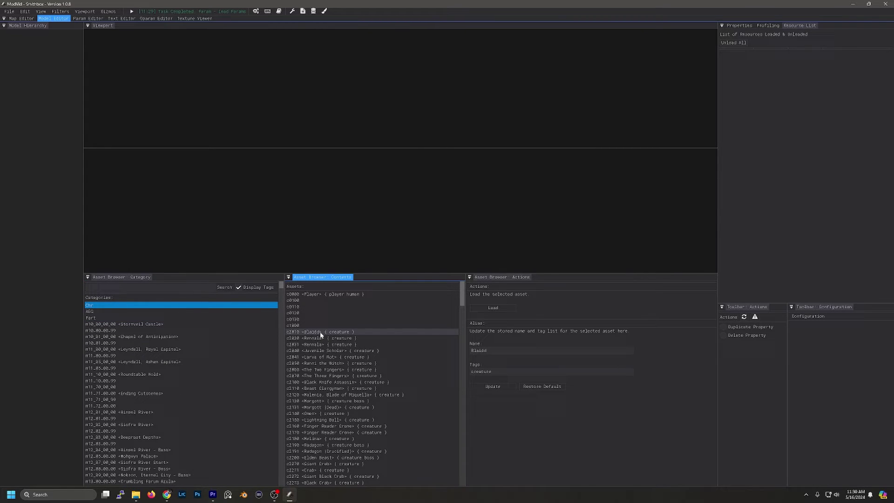
{"action": "left_click", "coordinate": [511, 313]}
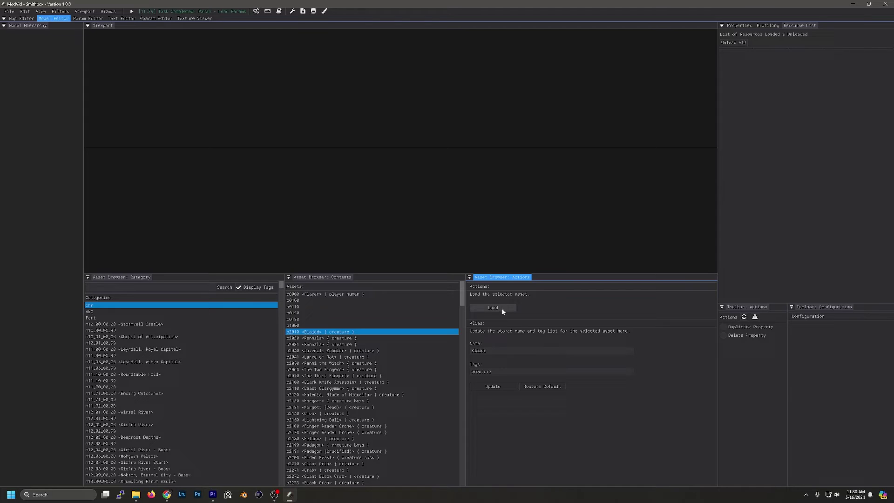
{"action": "left_click", "coordinate": [502, 309]}
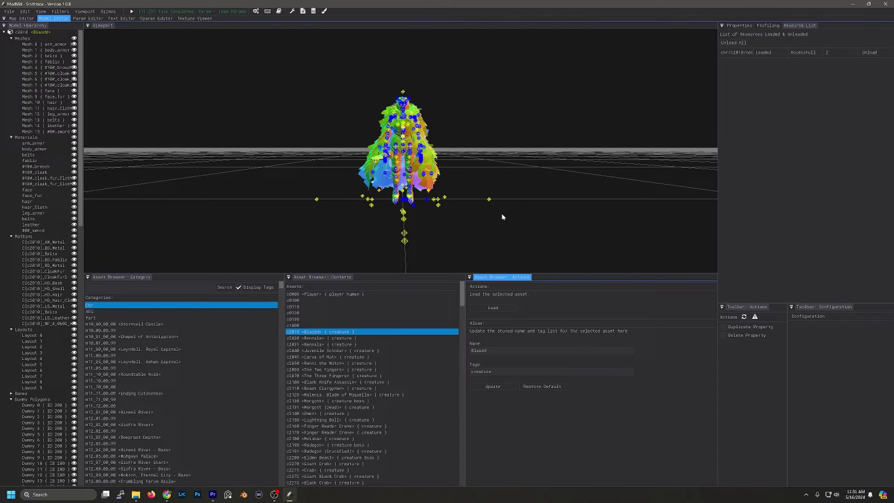
{"action": "mouse_move", "coordinate": [513, 151]}
{"action": "right_mouse_down"}
{"action": "mouse_move", "coordinate": [493, 154]}
{"action": "mouse_move", "coordinate": [517, 163]}
{"action": "mouse_move", "coordinate": [508, 161]}
{"action": "mouse_move", "coordinate": [514, 153]}
{"action": "right_mouse_up"}
{"action": "key", "text": "w"}
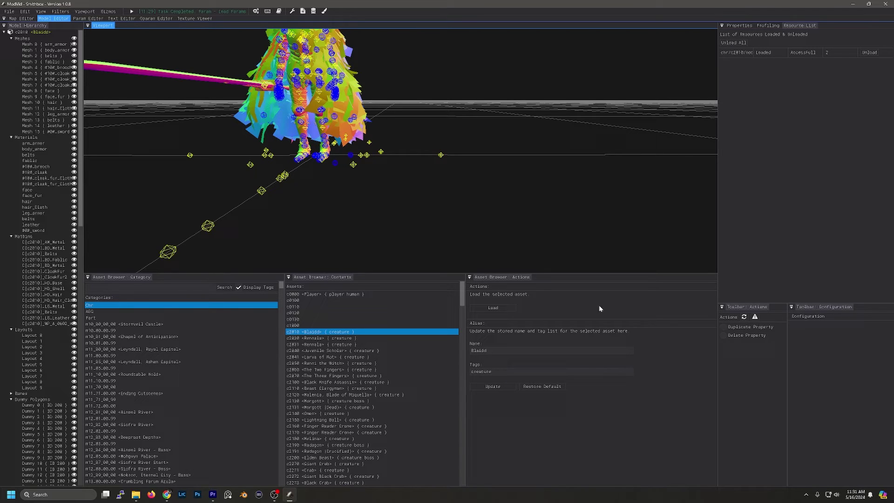
{"action": "left_click", "coordinate": [9, 11]}
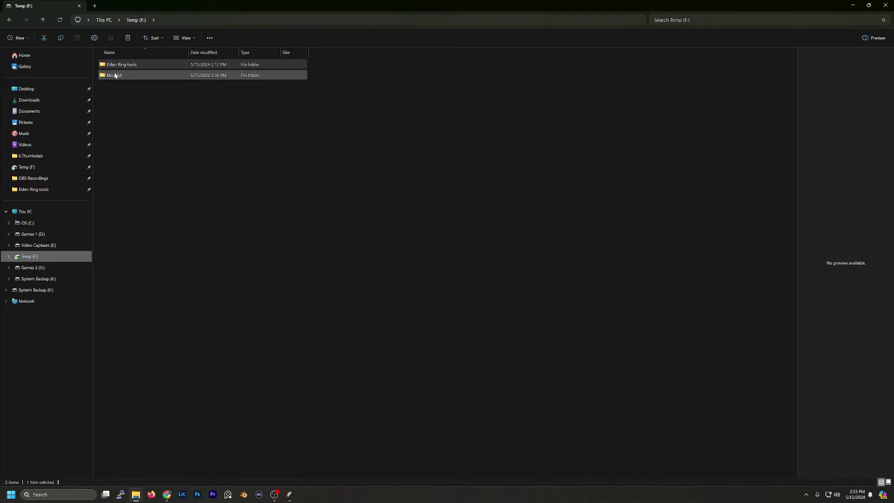
Step: Unpack c2010.chrbnd.dcx in the ModVid chr folder with WitchyBND and open the extracted c2010-chrbnd-dcx folder
{"action": "double_click", "coordinate": [110, 74]}
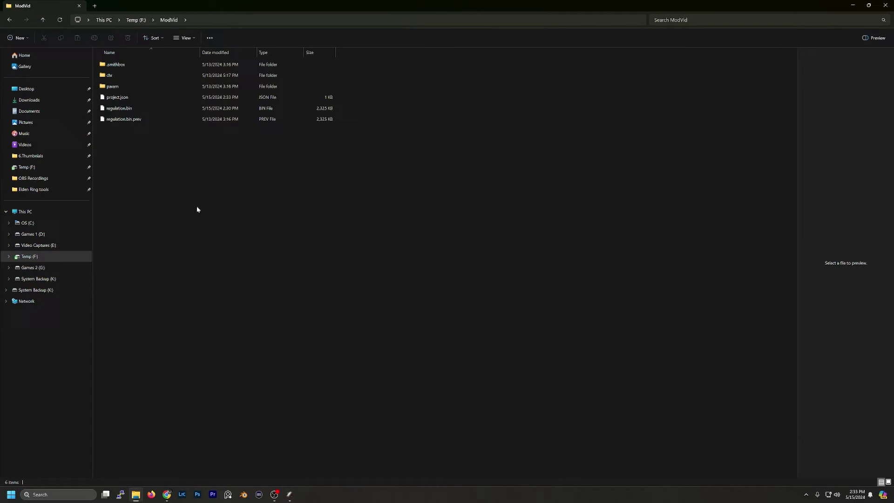
{"action": "double_click", "coordinate": [128, 76]}
{"action": "left_click", "coordinate": [127, 66]}
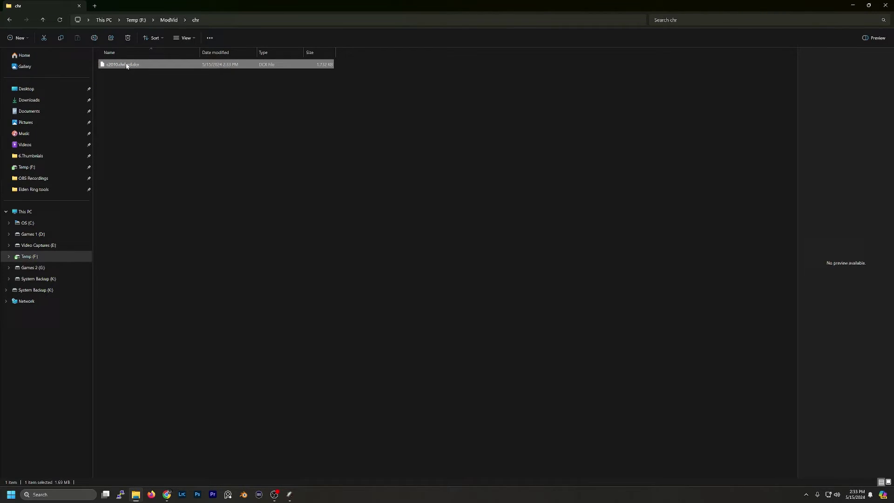
{"action": "right_click", "coordinate": [128, 66]}
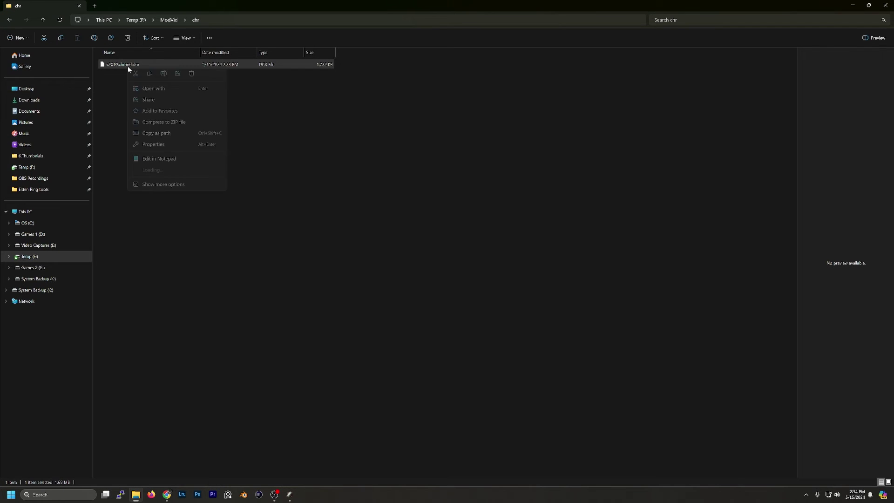
{"action": "left_click", "coordinate": [161, 186]}
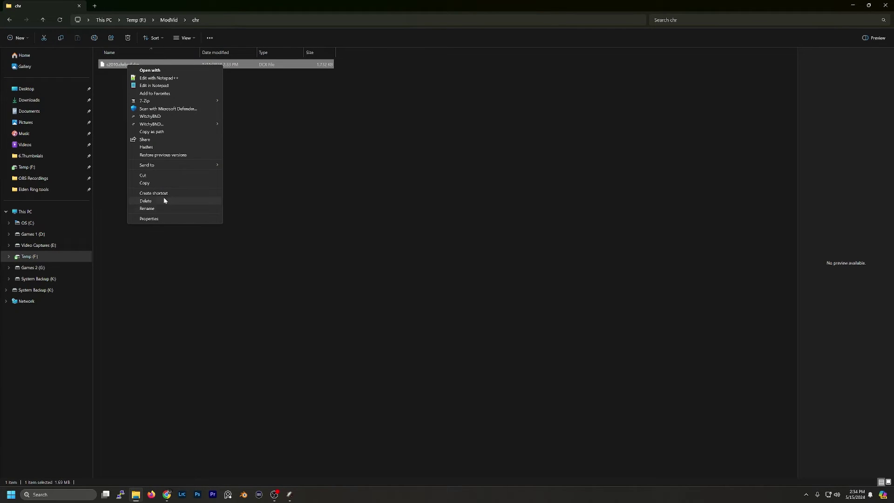
{"action": "left_click", "coordinate": [161, 117]}
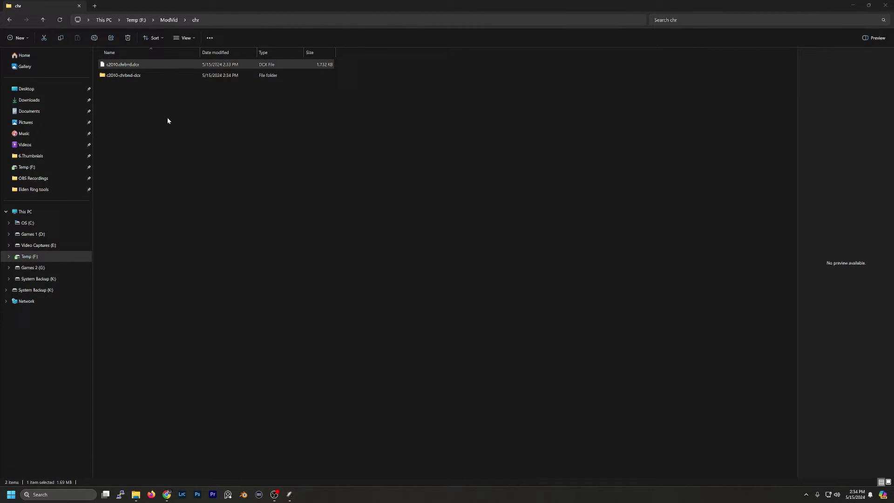
{"action": "double_click", "coordinate": [129, 76]}
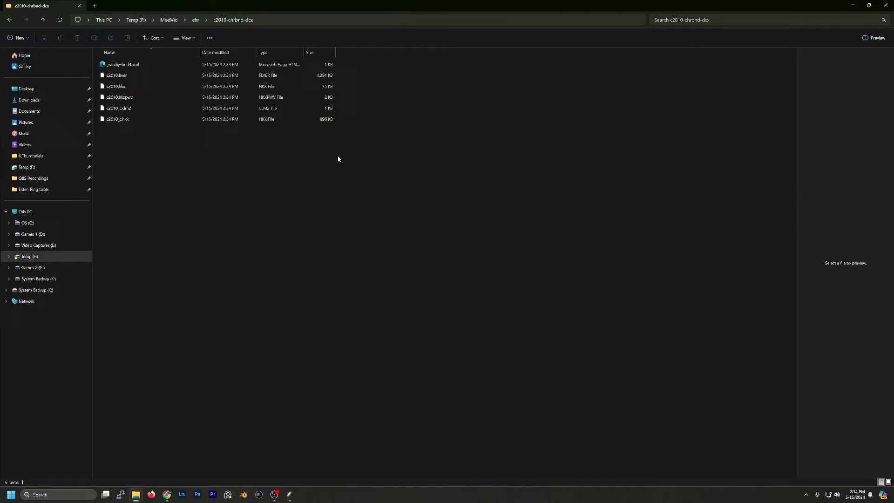
Step: Launch SoulsModelTool.exe from the Aqua Toolset folder inside Elden Ring tools
{"action": "key", "text": "alt+Left"}
{"action": "key", "text": "alt+Left"}
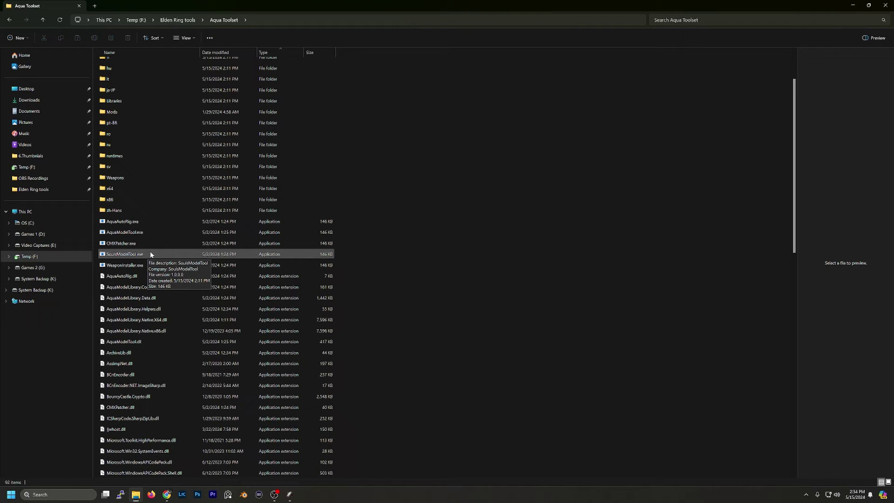
{"action": "double_click", "coordinate": [148, 256]}
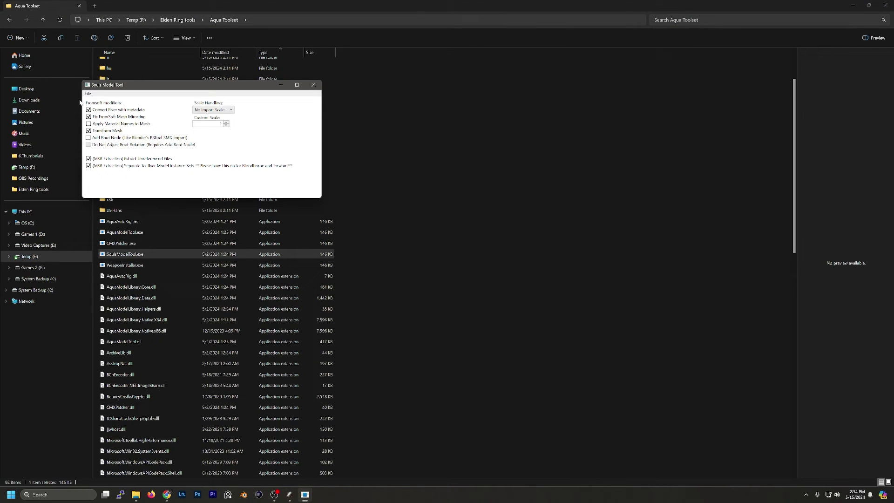
Step: Convert c2010.flver from the c2010-chrbnd-dcx folder with the FromSoft model conversion, and close Souls Model Tool
{"action": "left_click", "coordinate": [87, 94]}
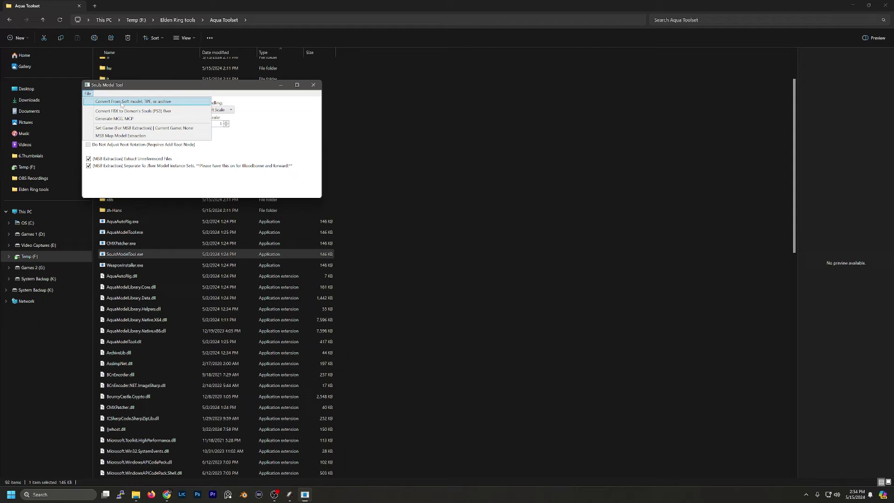
{"action": "left_click", "coordinate": [122, 102]}
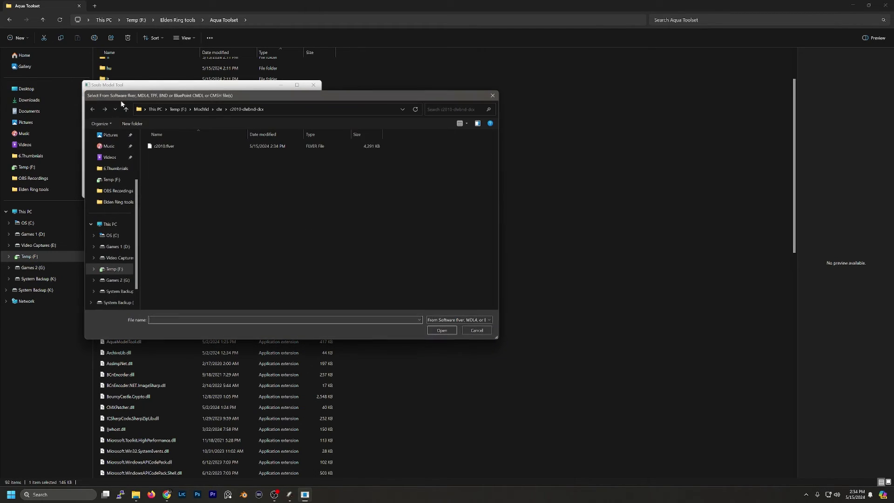
{"action": "left_click", "coordinate": [172, 147]}
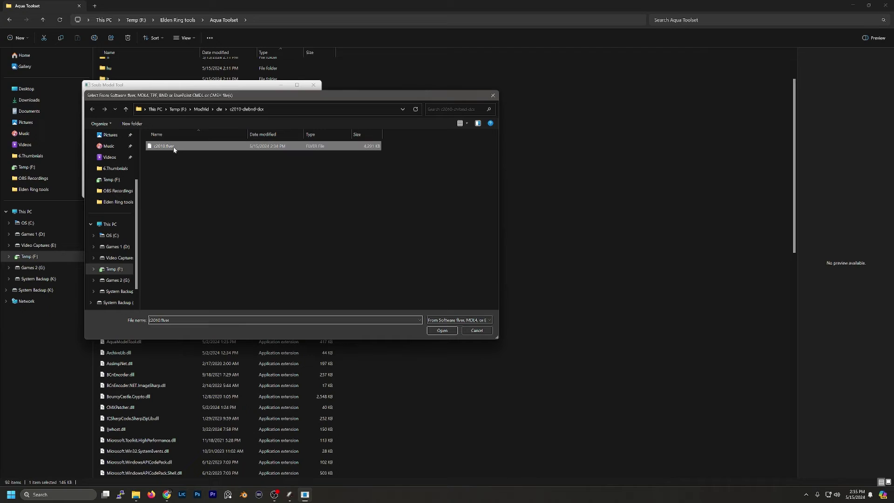
{"action": "left_click", "coordinate": [443, 332]}
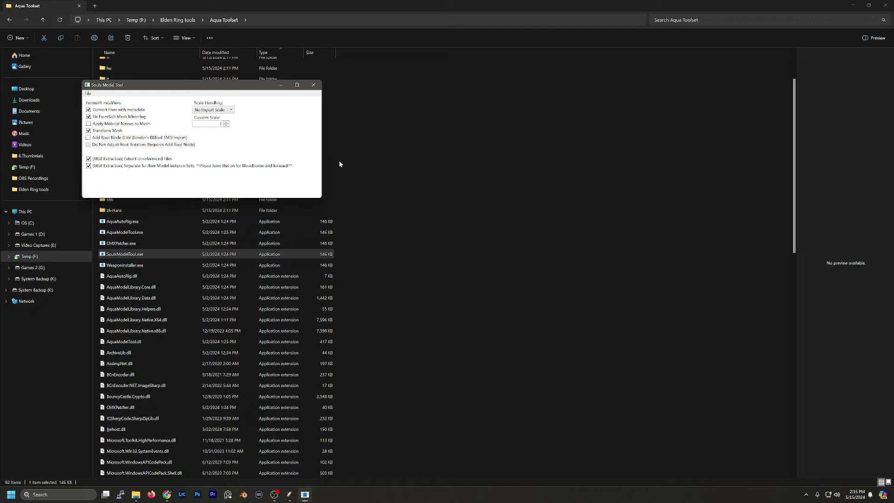
{"action": "left_click_drag", "start_coordinate": [190, 88], "coordinate": [229, 145]}
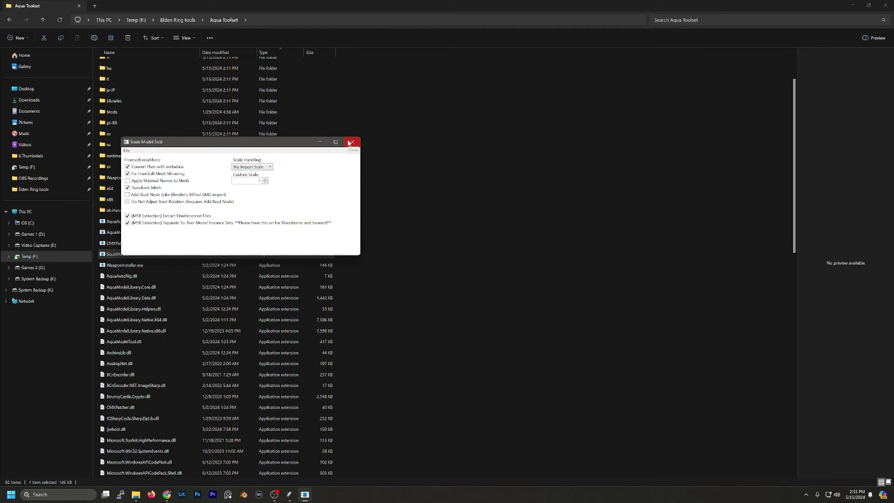
{"action": "left_click", "coordinate": [351, 142]}
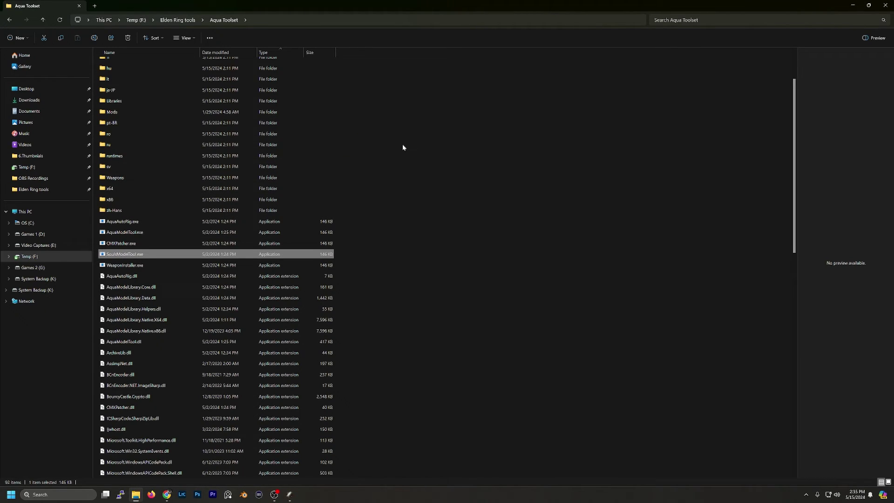
Step: Return to the c2010-chrbnd-dcx folder in ModVid's chr folder and check for the converted c2010.fbx file
{"action": "key", "text": "alt+Left"}
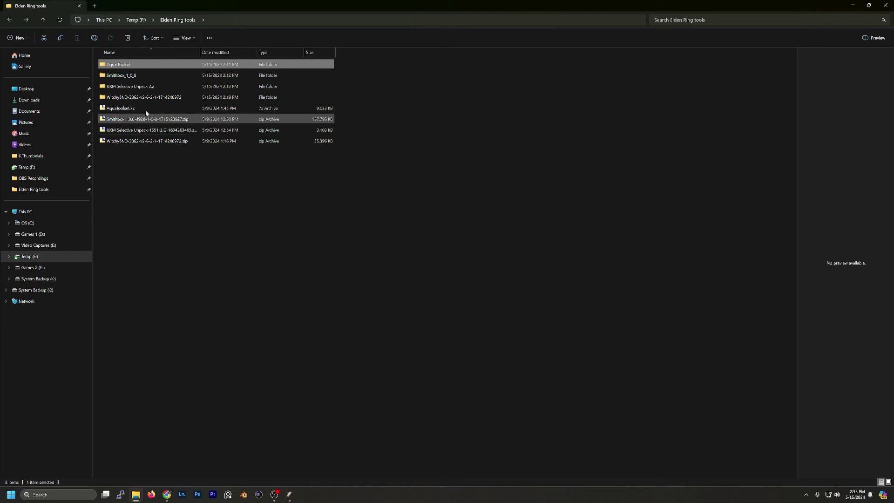
{"action": "key", "text": "alt+Left"}
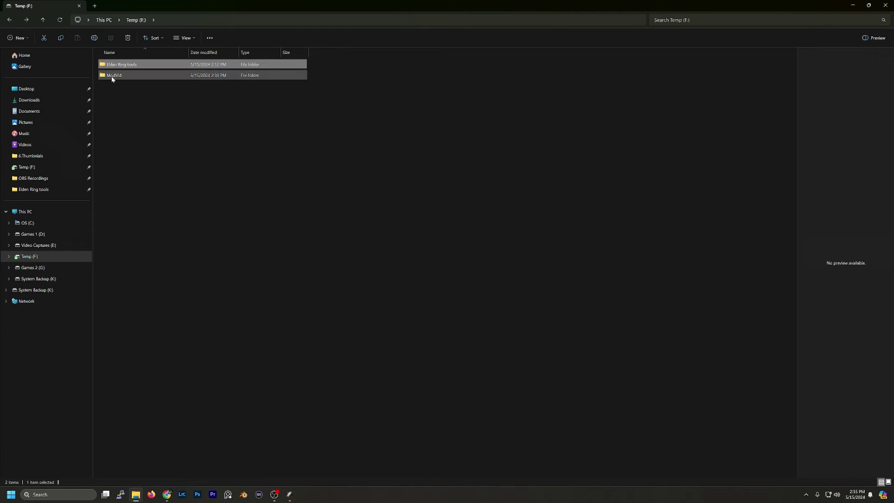
{"action": "double_click", "coordinate": [112, 76]}
{"action": "double_click", "coordinate": [132, 76]}
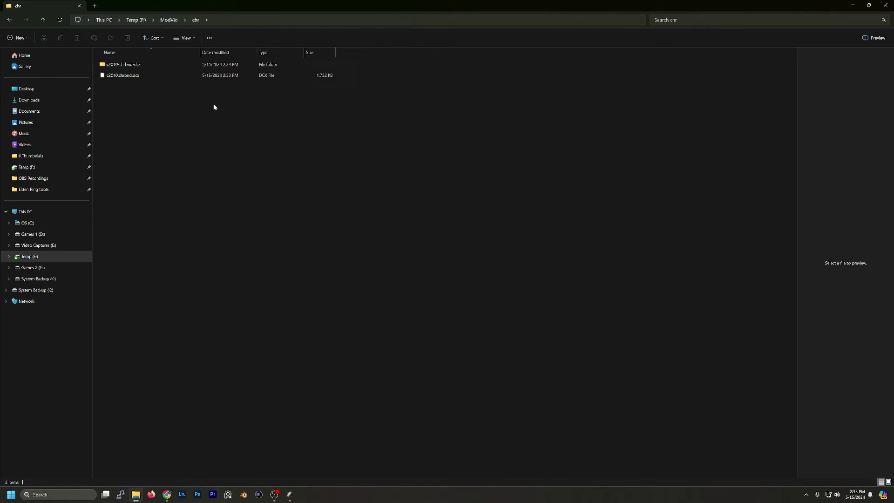
{"action": "double_click", "coordinate": [135, 65]}
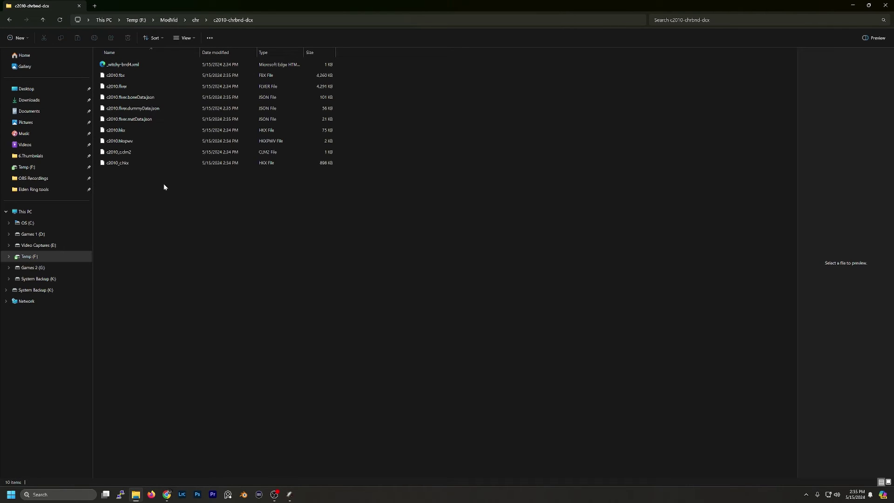
{"action": "left_click", "coordinate": [123, 77]}
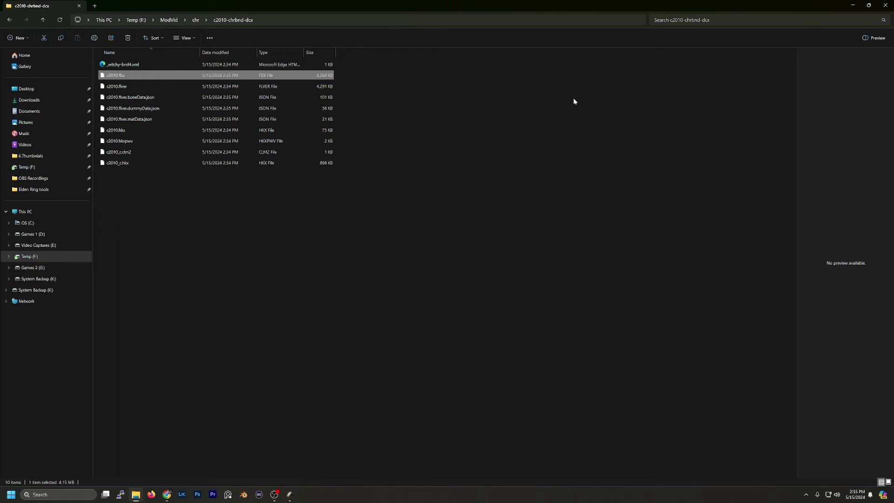
Step: Switch to Blender and import c2010.fbx from F:\ModVid\chr\c2010-chrbnd-dcx as FBX with the default import settings
{"action": "left_click", "coordinate": [244, 492]}
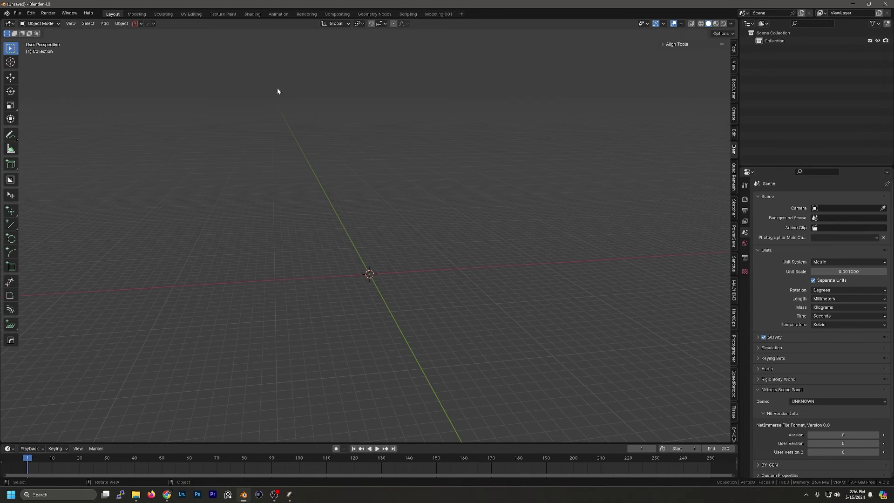
{"action": "left_click", "coordinate": [18, 12]}
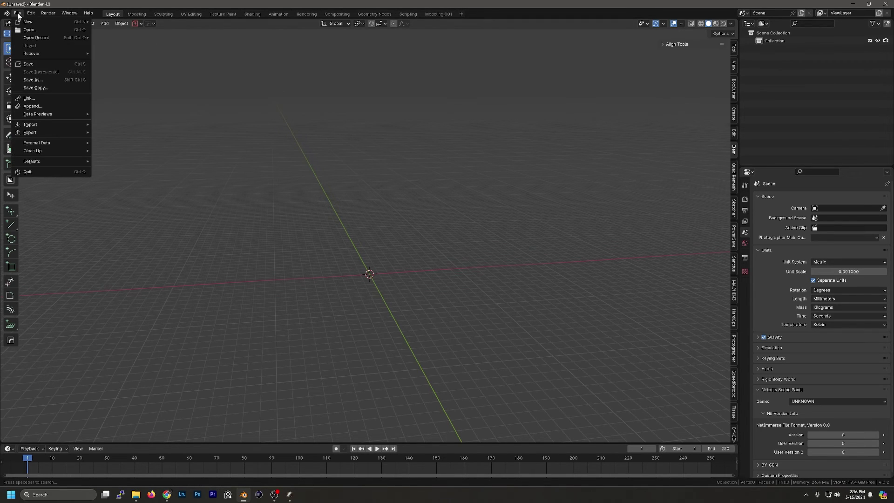
{"action": "mouse_move", "coordinate": [41, 124]}
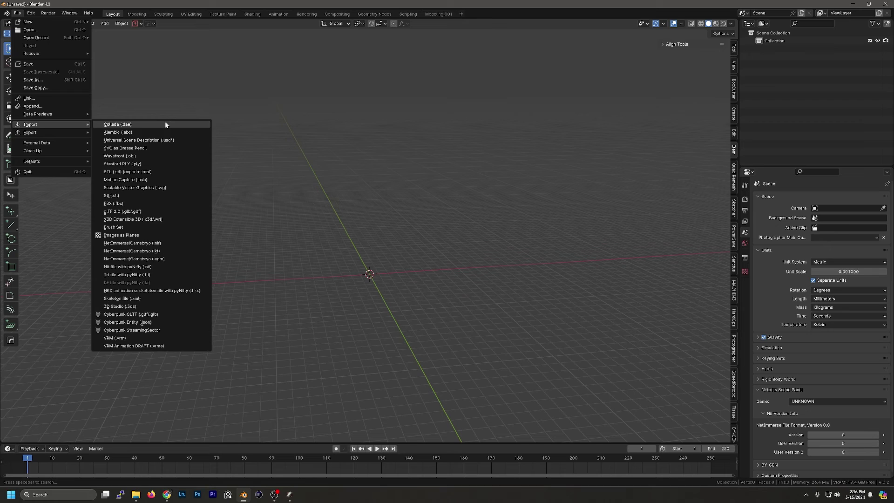
{"action": "left_click", "coordinate": [133, 204]}
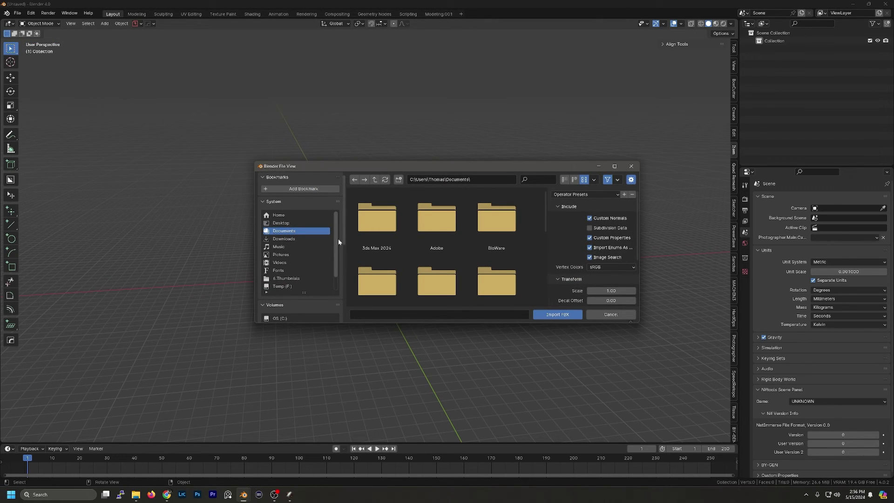
{"action": "left_click", "coordinate": [283, 286]}
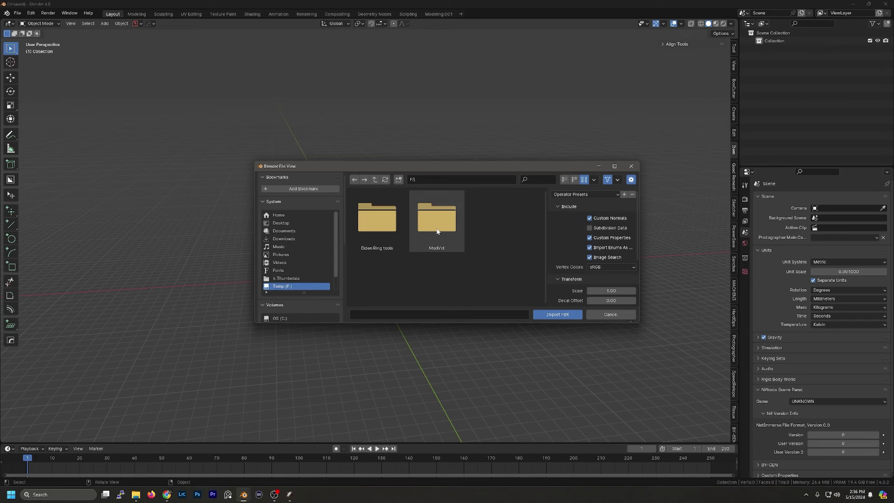
{"action": "left_click", "coordinate": [438, 232]}
{"action": "left_click", "coordinate": [431, 242]}
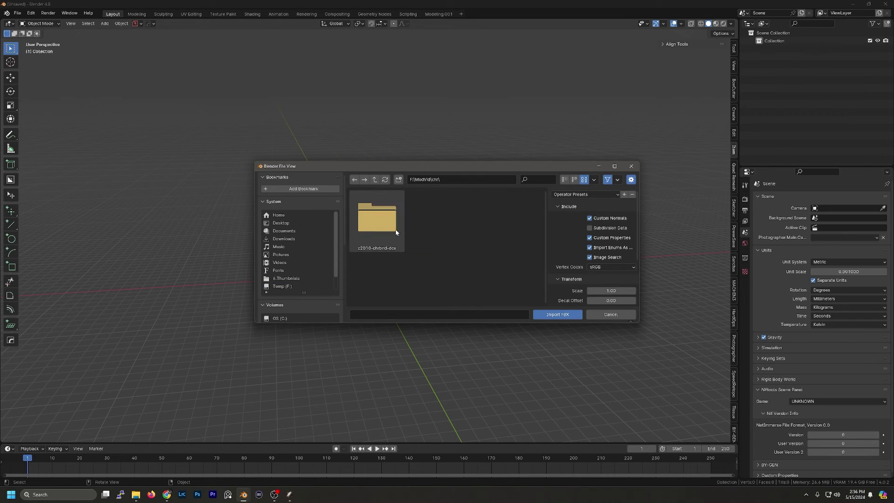
{"action": "left_click", "coordinate": [394, 229]}
{"action": "left_click", "coordinate": [385, 225]}
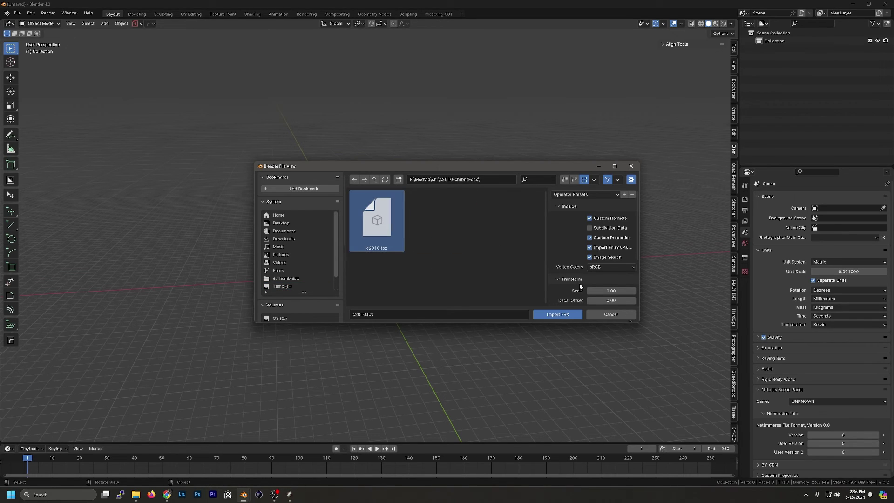
{"action": "left_click", "coordinate": [550, 315]}
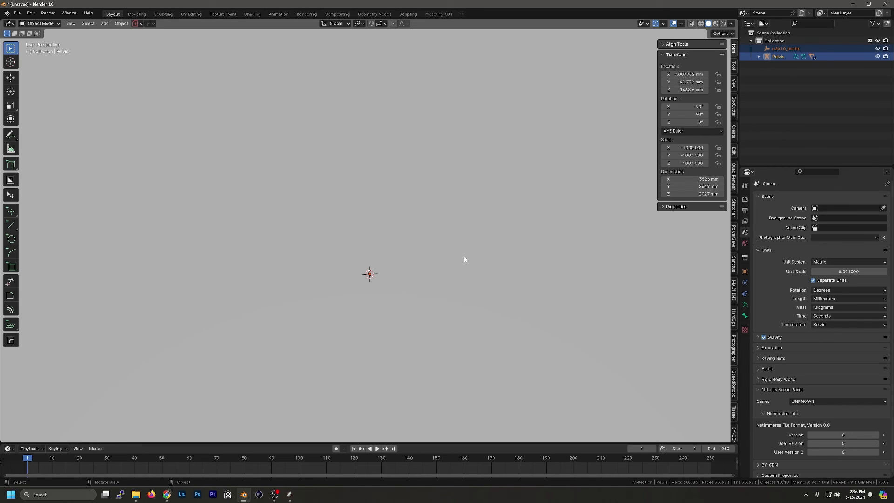
Step: Hide the Pelvis armature of the imported character and clear the selection to view the mesh from the front
{"action": "scroll", "coordinate": [459, 249], "scroll_direction": "down", "scroll_amount": 10}
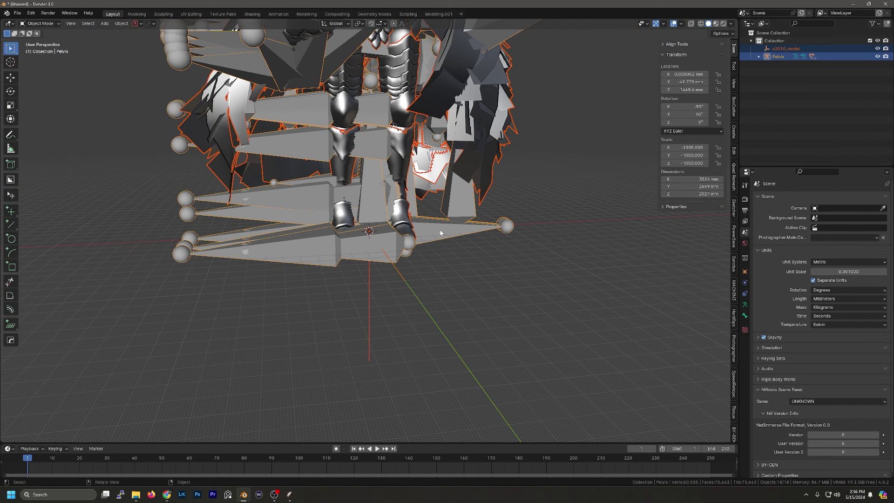
{"action": "middle_click_drag", "start_coordinate": [459, 183], "coordinate": [413, 183]}
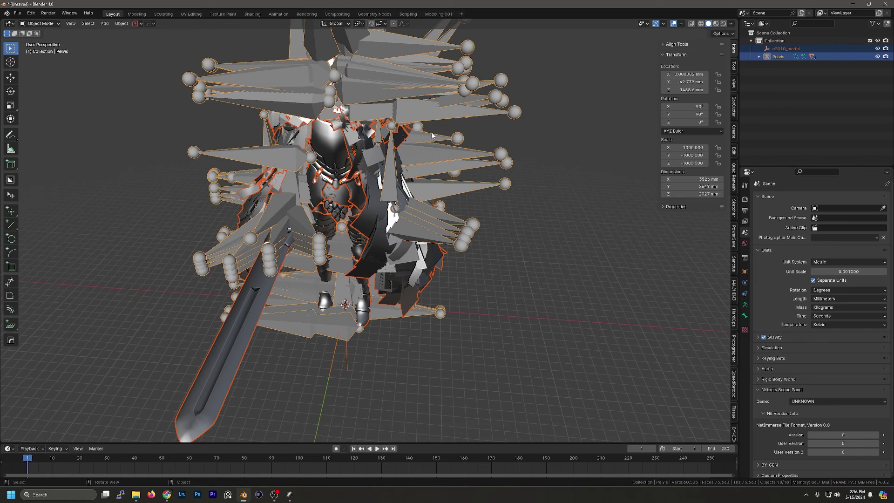
{"action": "middle_click_drag", "start_coordinate": [433, 136], "coordinate": [325, 136]}
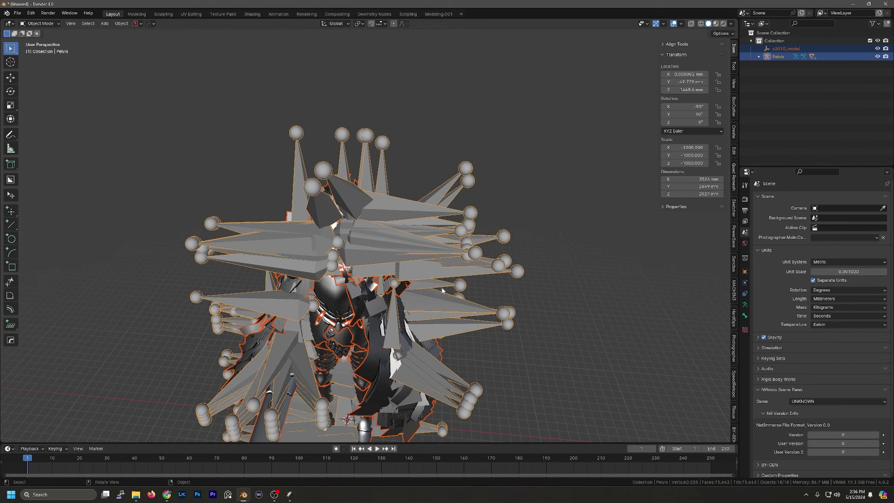
{"action": "middle_click_drag", "start_coordinate": [442, 290], "coordinate": [473, 250]}
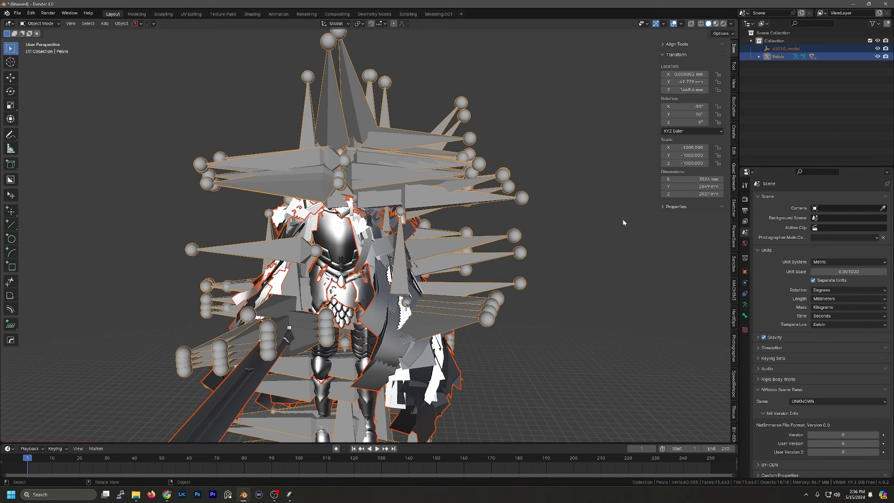
{"action": "left_click", "coordinate": [878, 56]}
{"action": "left_click", "coordinate": [849, 84]}
{"action": "middle_click_drag", "start_coordinate": [535, 181], "coordinate": [461, 228]}
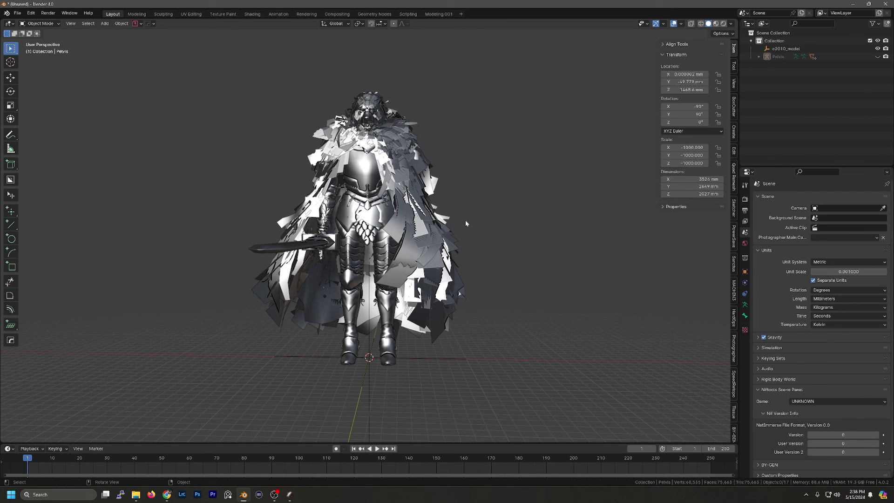